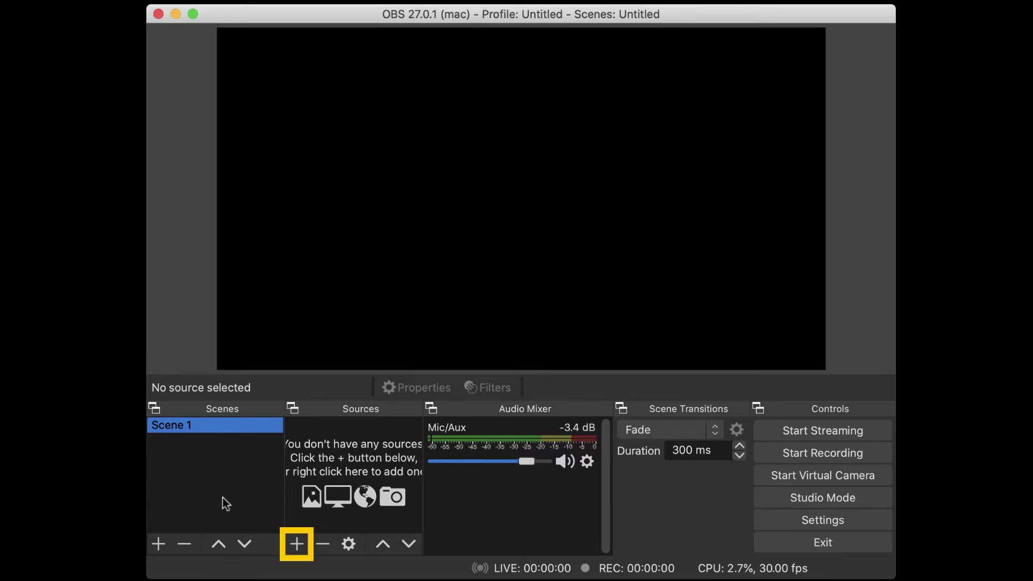
# Create a Display Capture source named 'Chrome Browser' from the Sources add list.
pyautogui.click(296, 544)
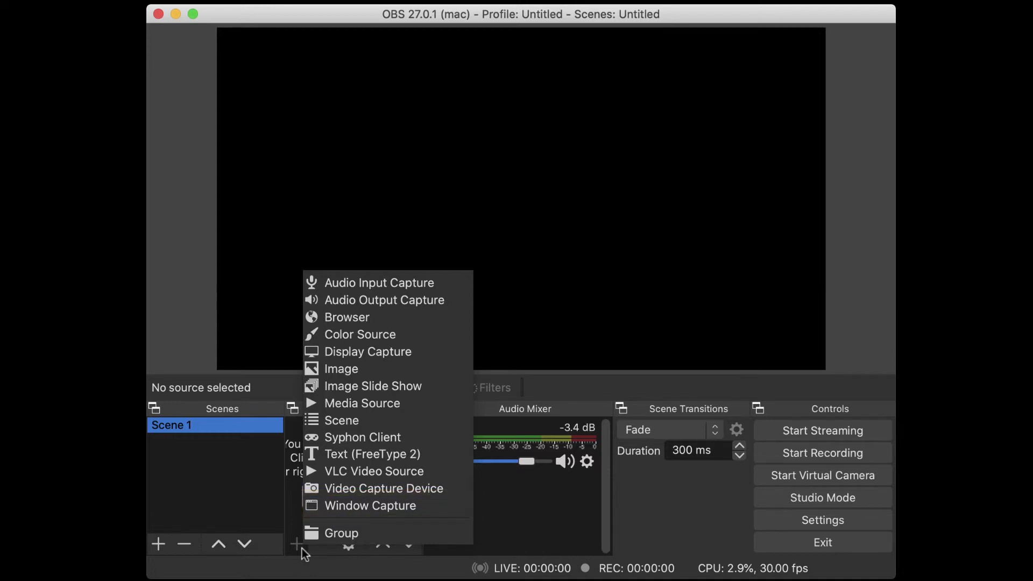
pyautogui.click(440, 353)
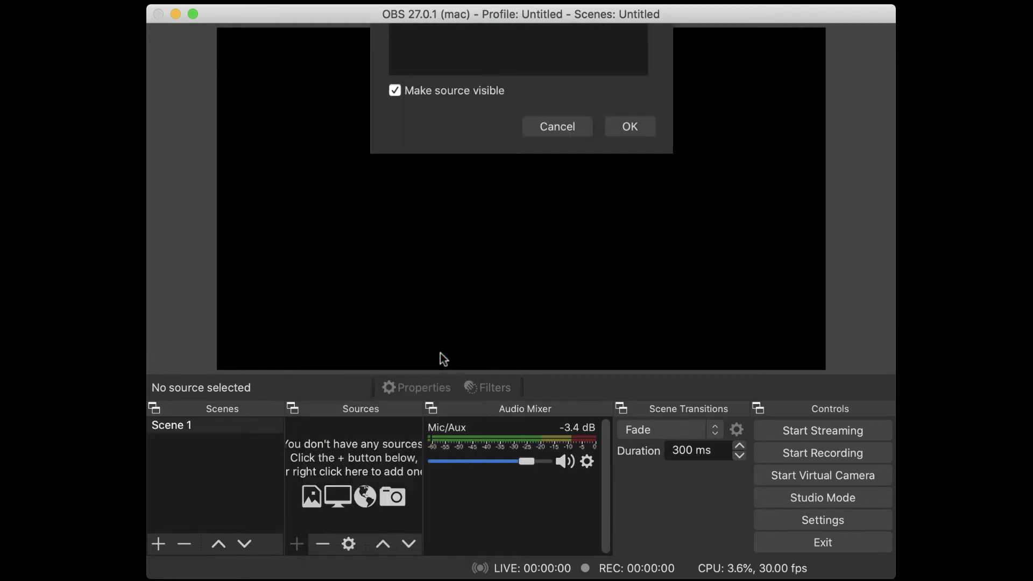
pyautogui.write('Chr')
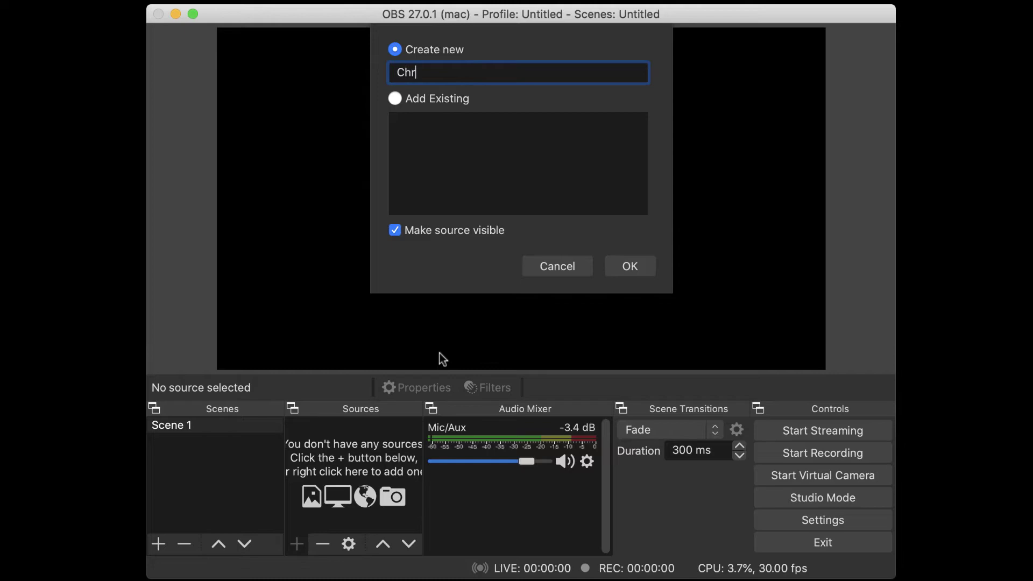
pyautogui.write('ome Browser')
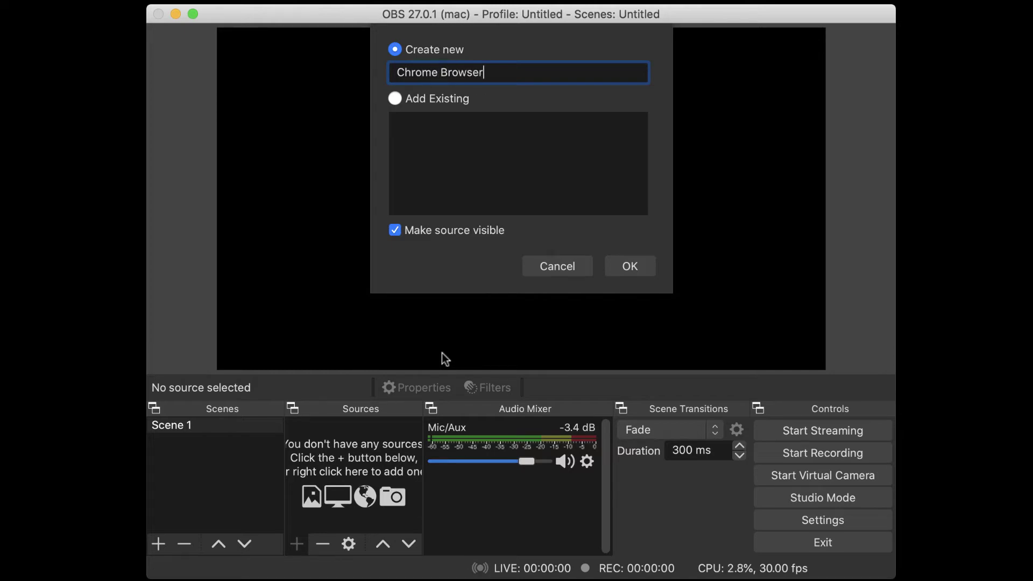
pyautogui.click(625, 267)
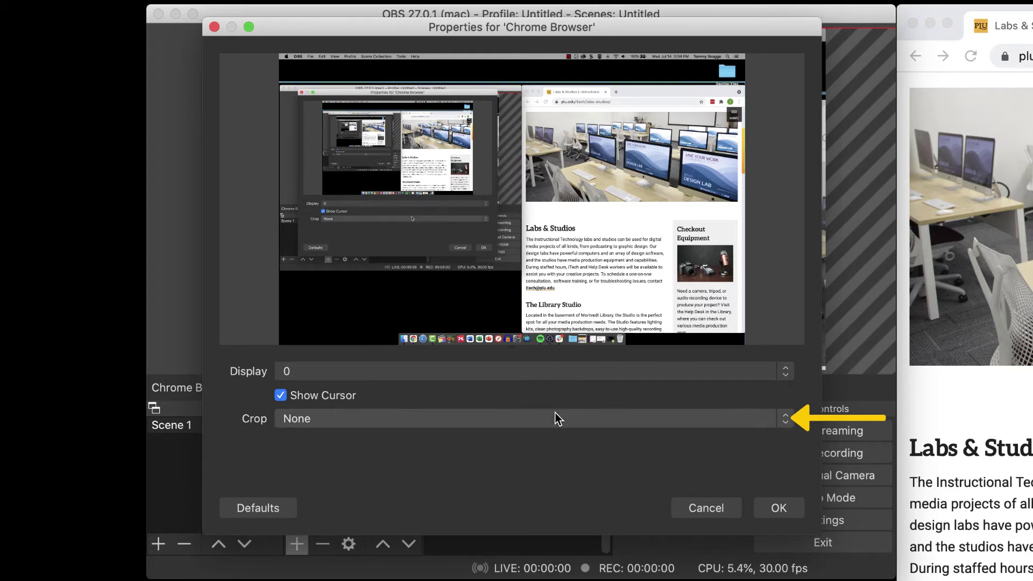
# Crop the capture To Window, selecting the Google Chrome Labs & Studios window.
pyautogui.click(553, 416)
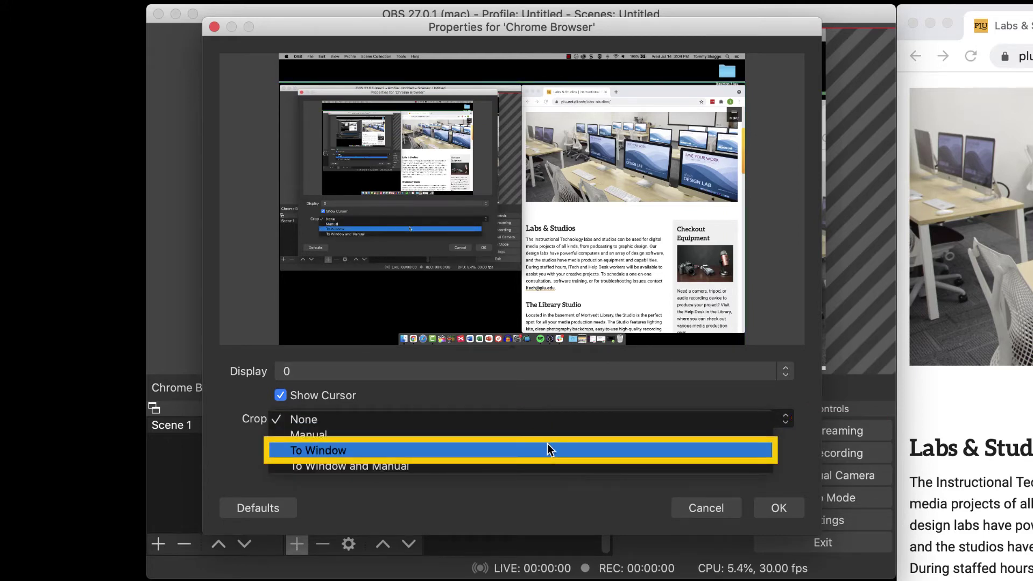
pyautogui.click(549, 448)
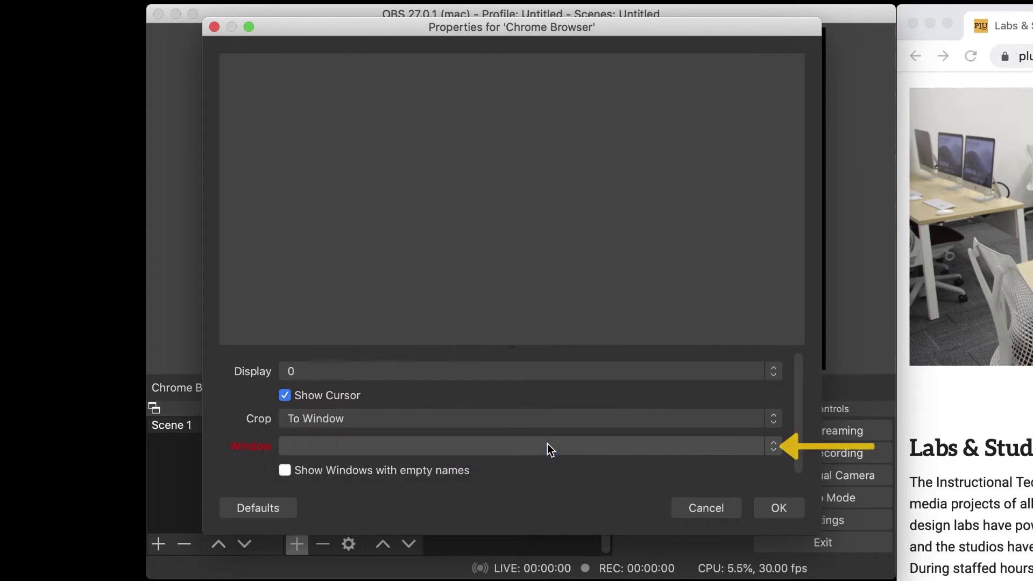
pyautogui.click(549, 447)
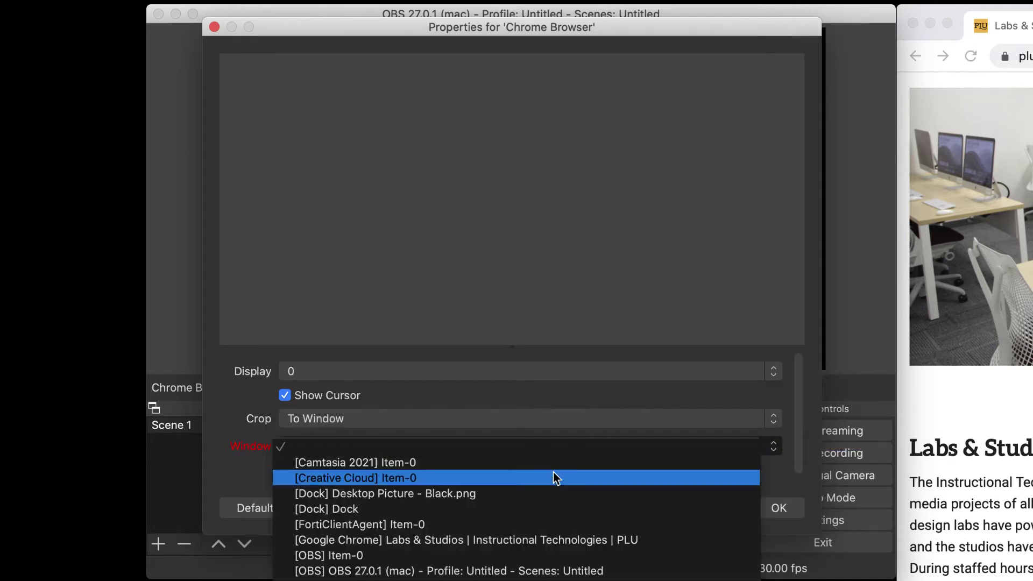
pyautogui.click(587, 541)
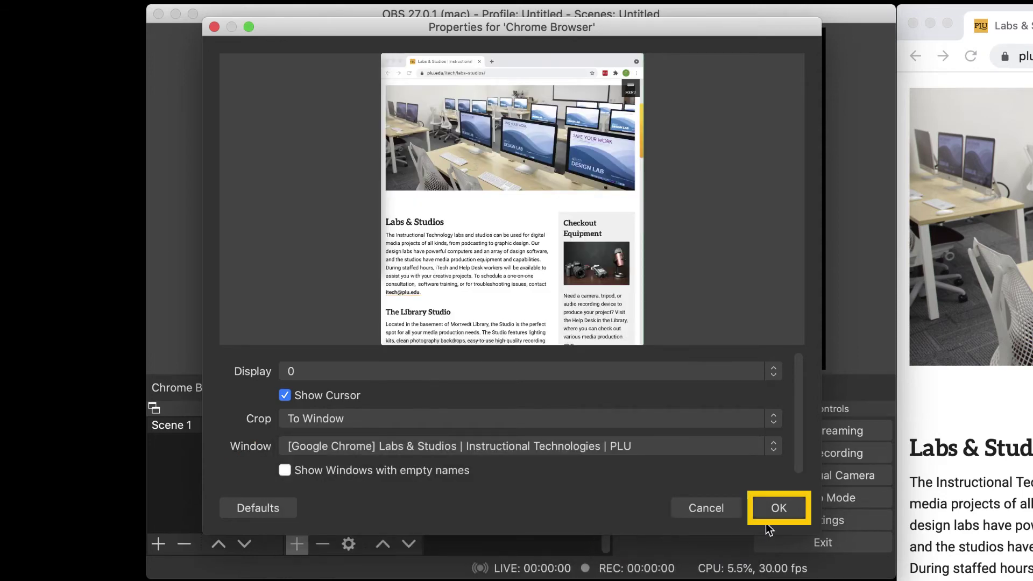
pyautogui.click(786, 515)
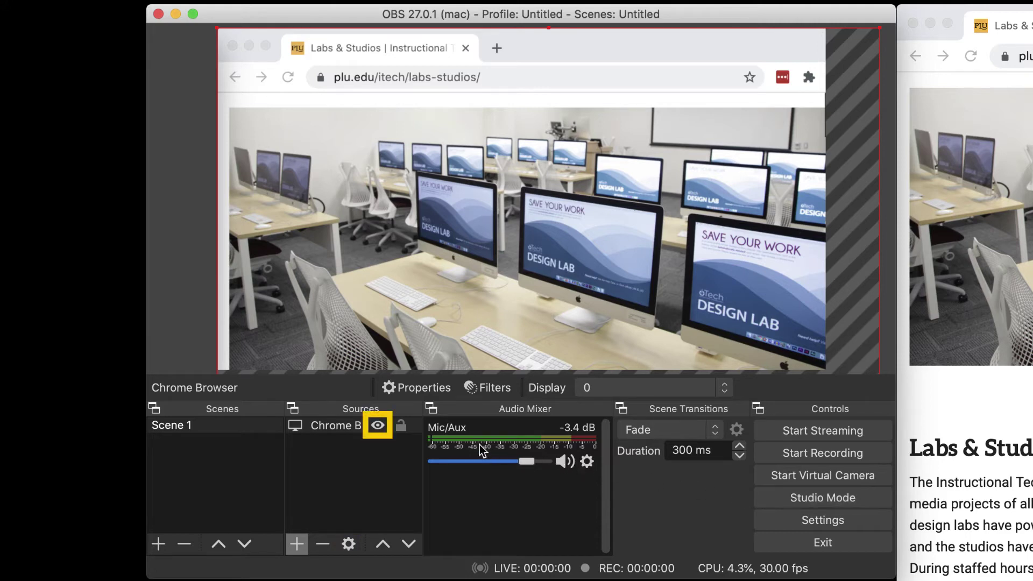
pyautogui.click(378, 426)
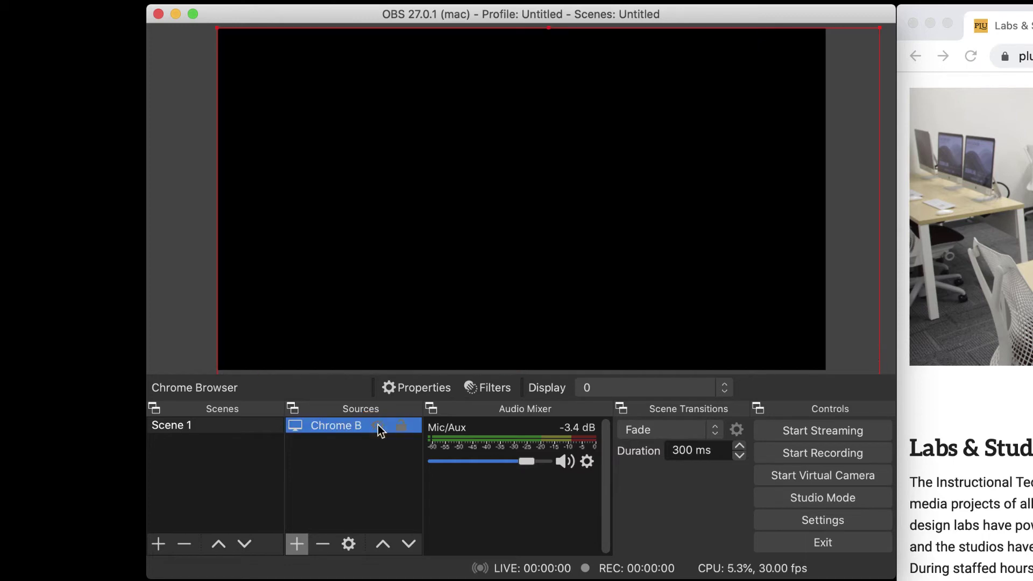
pyautogui.click(378, 426)
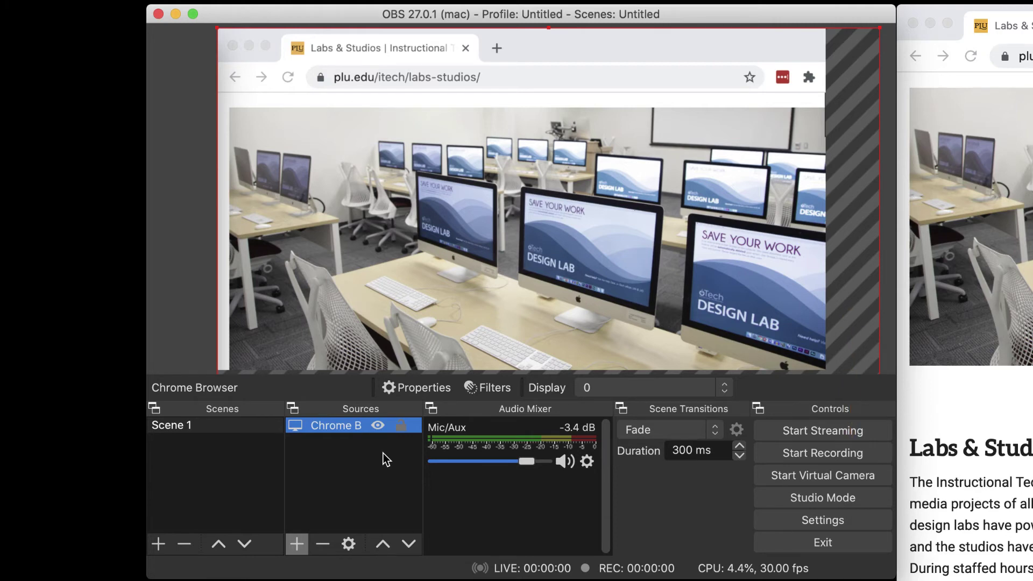
# Apply Transform > Fit to screen so the Chrome capture fills the preview.
pyautogui.rightClick(257, 37)
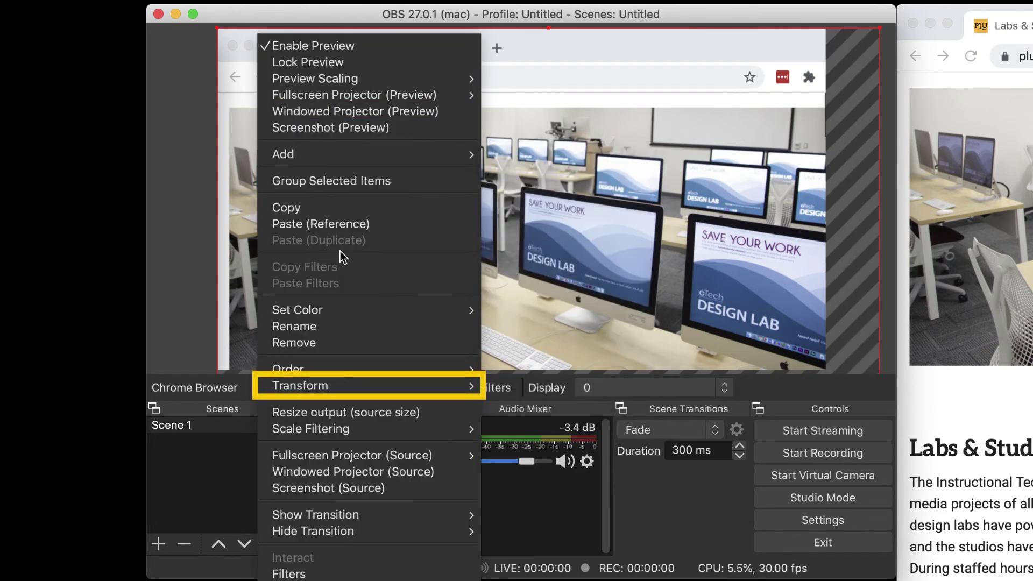
pyautogui.moveTo(301, 385)
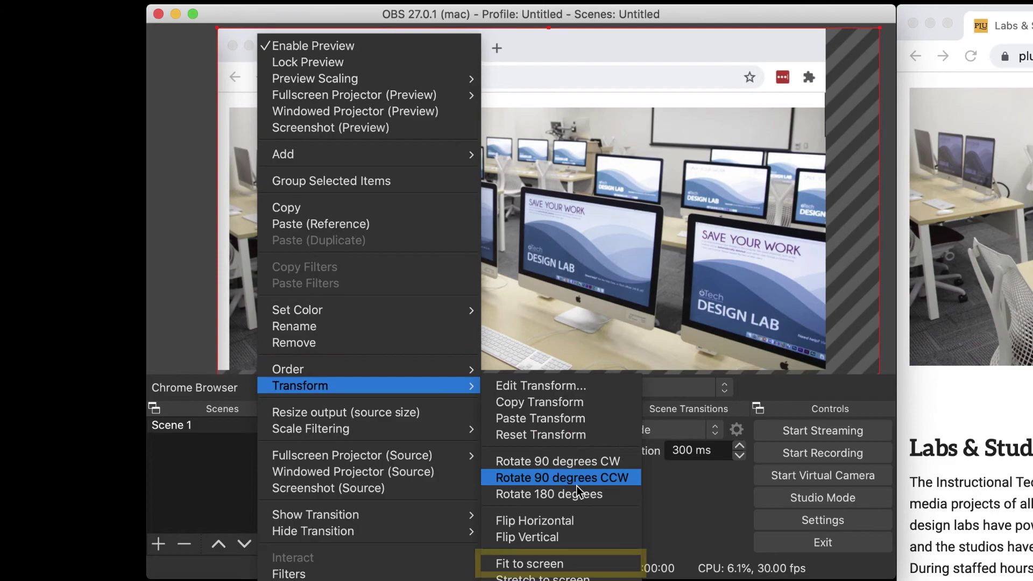
pyautogui.click(608, 565)
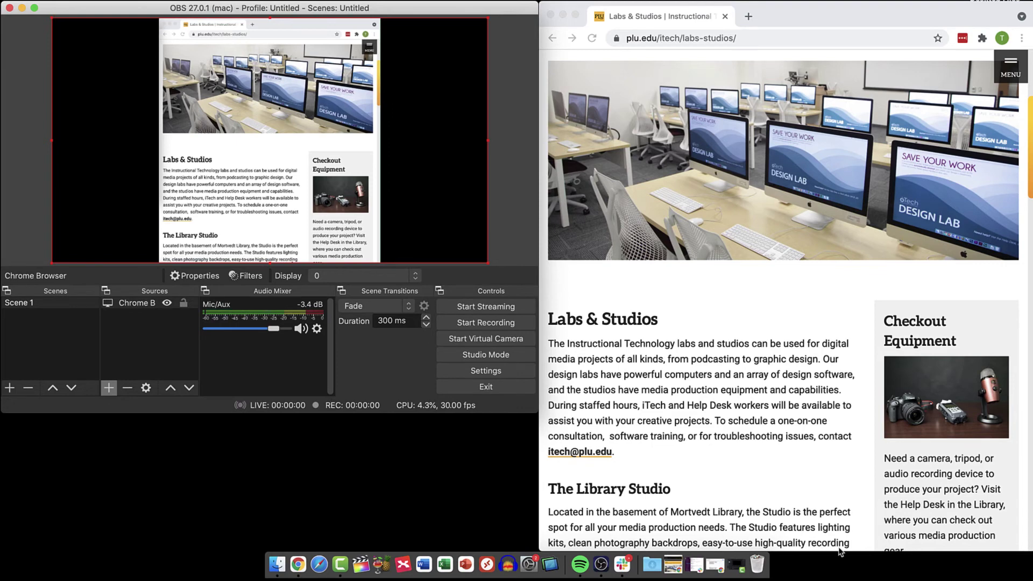
# Shorten the Chrome window, then scale the capture down and move it toward the top of the preview.
pyautogui.moveTo(843, 553); pyautogui.dragTo(836, 281)
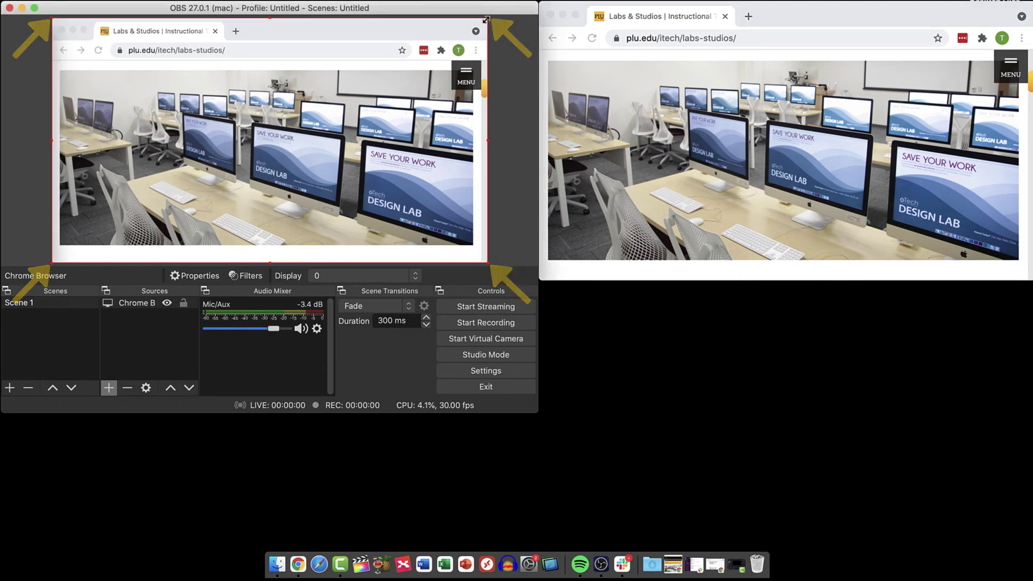
pyautogui.moveTo(486, 18)
pyautogui.mouseDown()
pyautogui.moveTo(379, 98)
pyautogui.moveTo(412, 76)
pyautogui.mouseUp()
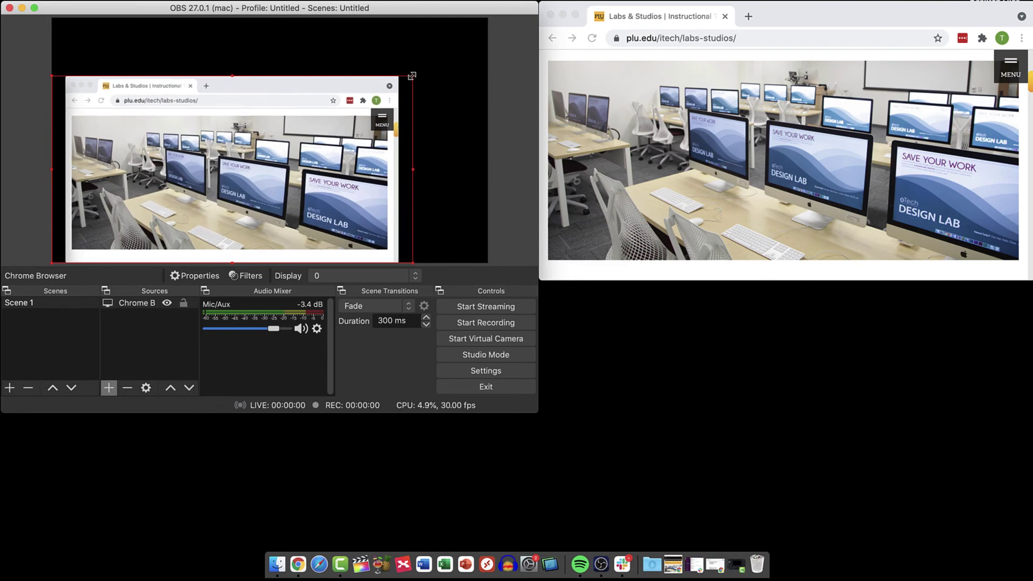
pyautogui.moveTo(230, 168); pyautogui.dragTo(265, 134)
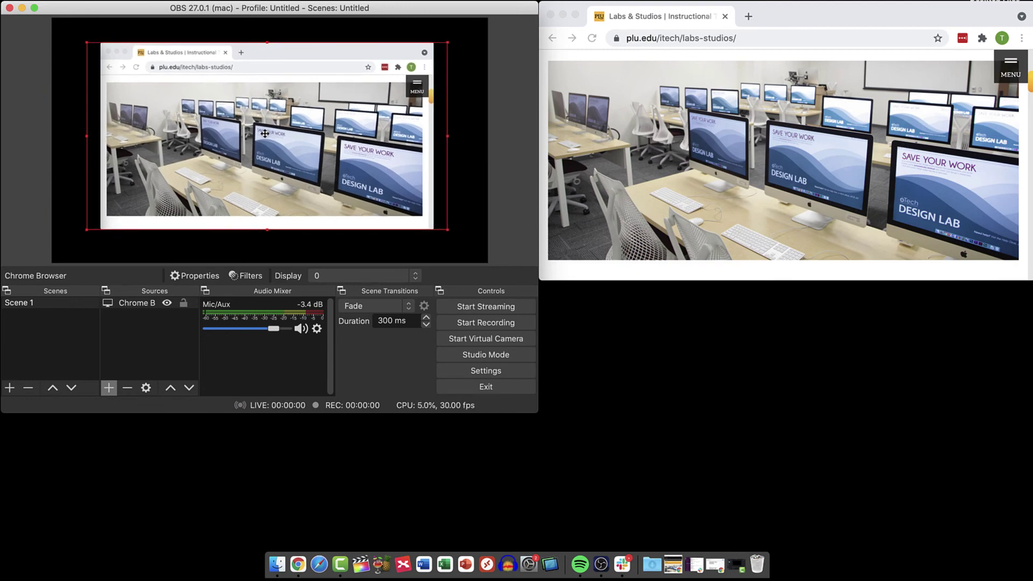